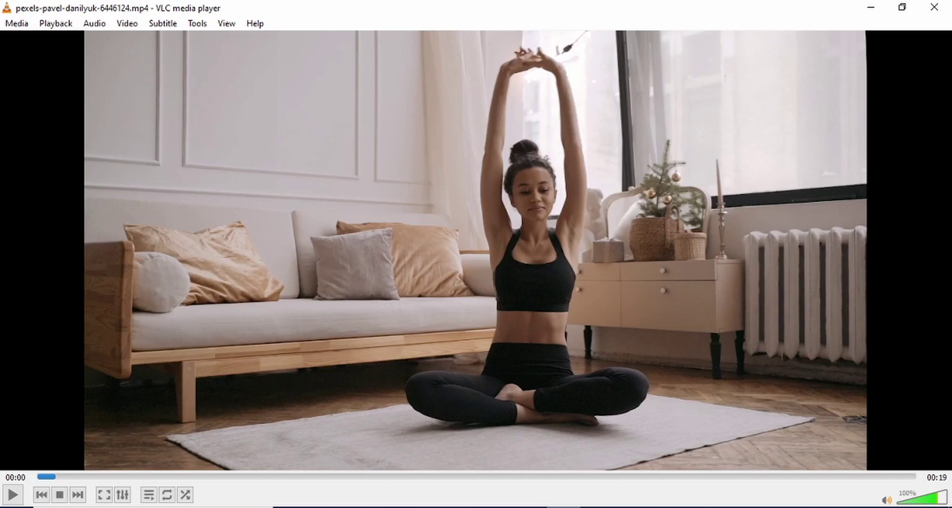
# Step: Play the seated stretching video partway through, then pause it
pyautogui.press('space')
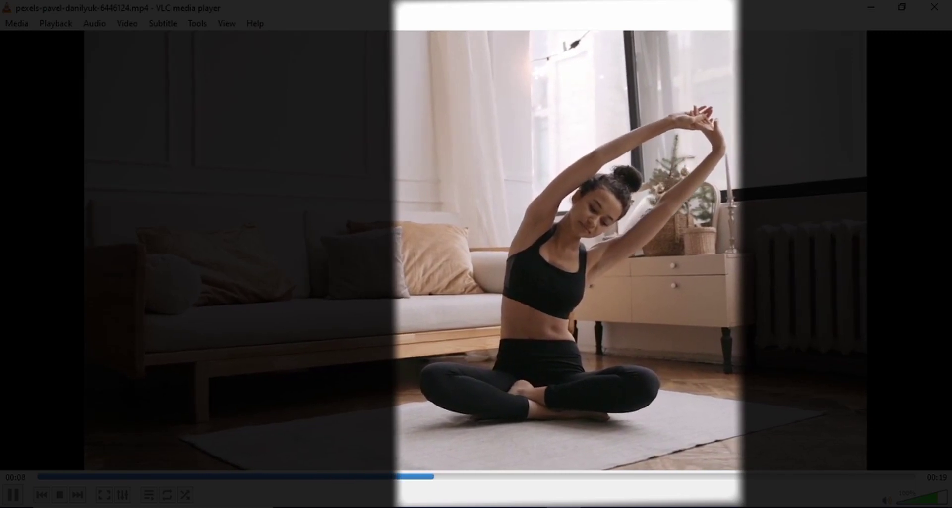
pyautogui.press('space')
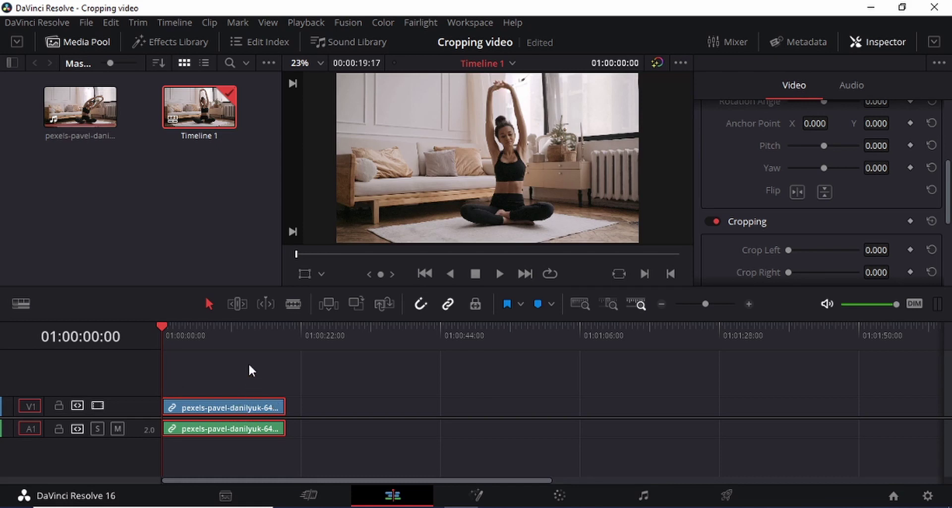
# Step: Split the timeline clip into three segments, cutting at about 3 seconds and about 13 seconds
pyautogui.click(749, 304)
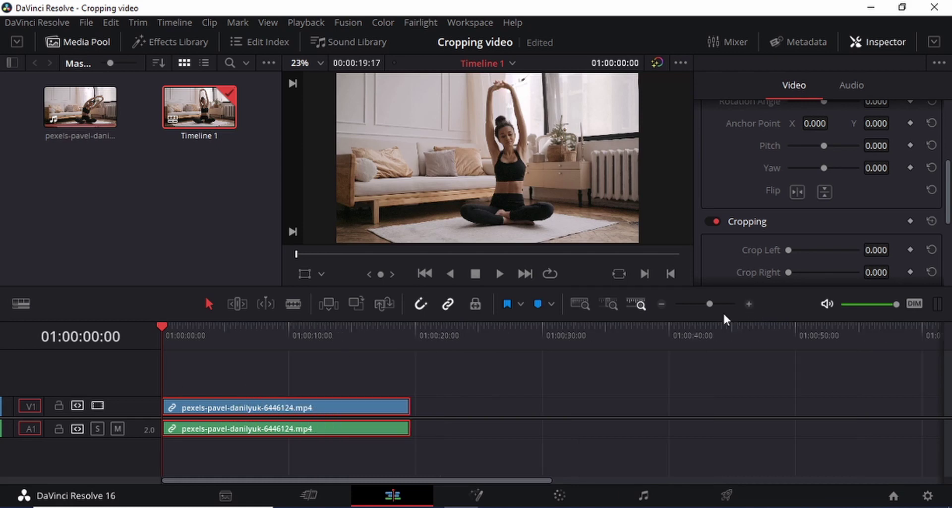
pyautogui.click(388, 347)
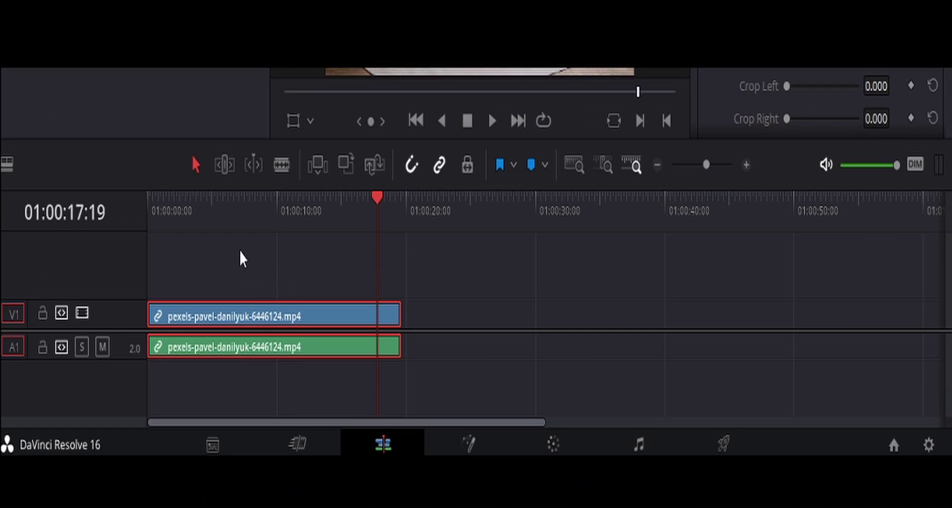
pyautogui.click(281, 164)
pyautogui.click(190, 313)
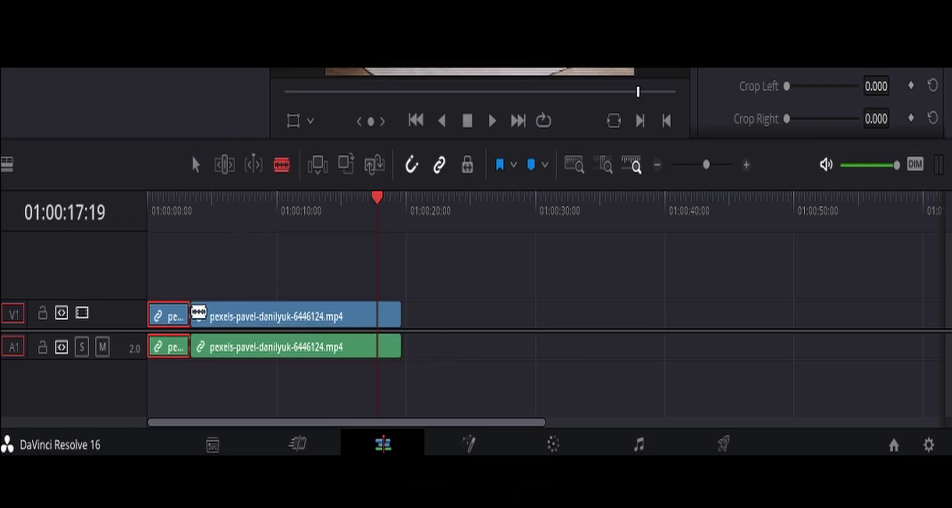
pyautogui.click(321, 316)
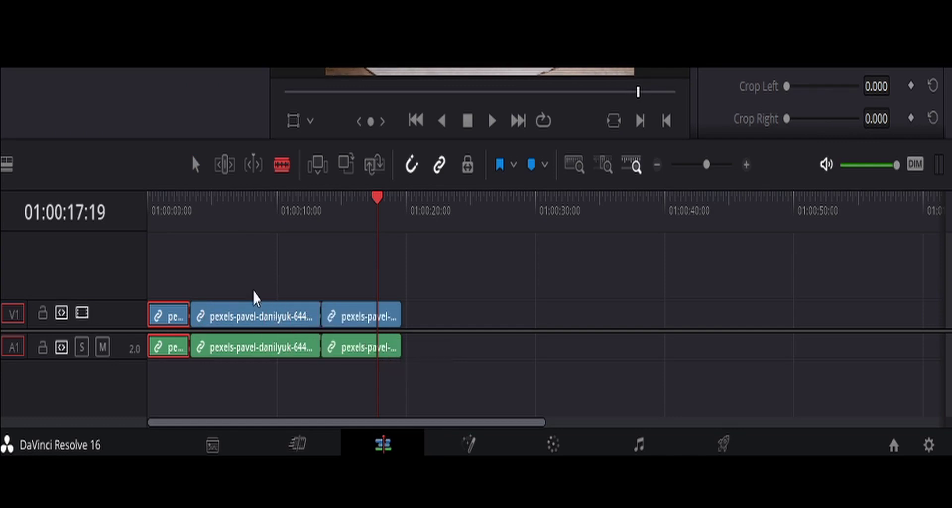
pyautogui.click(195, 165)
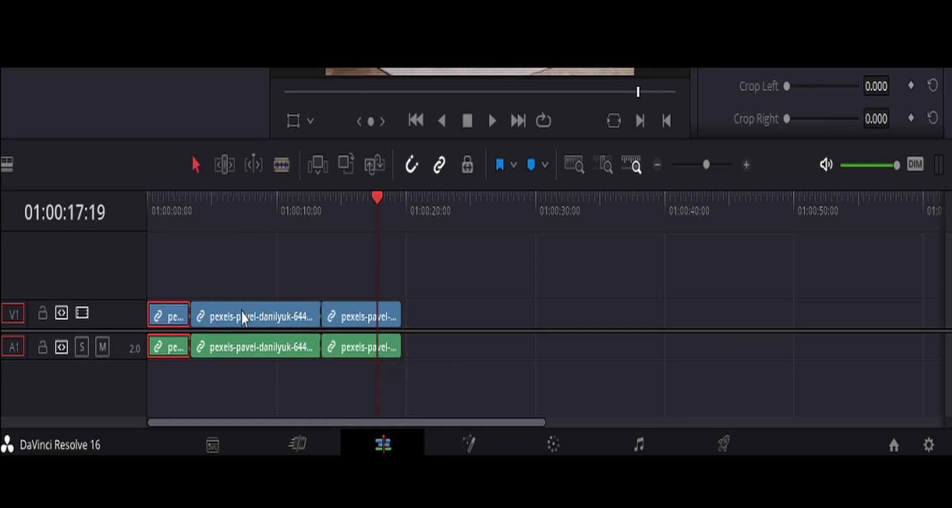
# Step: Crop the middle segment by about 817.4 on the left and 285.1 on the right, with the playhead at 01:00:06:20
pyautogui.click(242, 315)
pyautogui.click(236, 204)
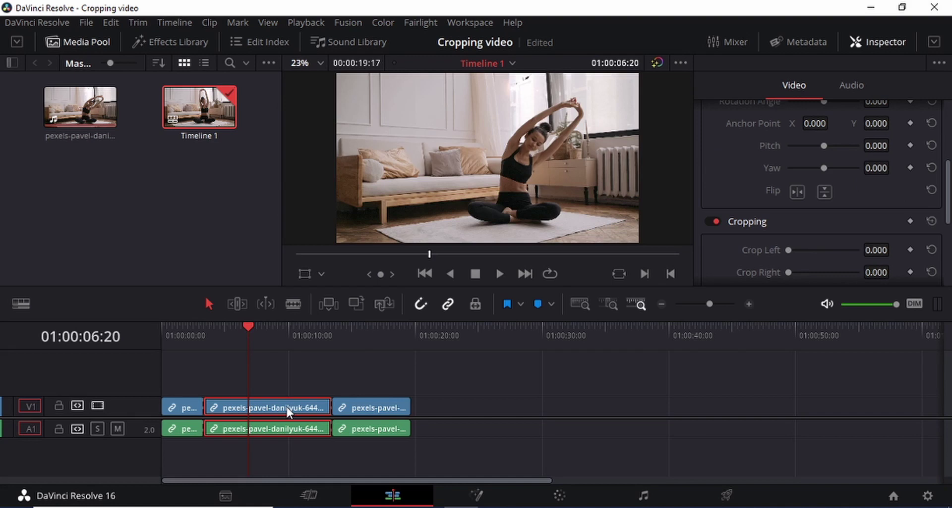
pyautogui.click(889, 40)
pyautogui.click(889, 41)
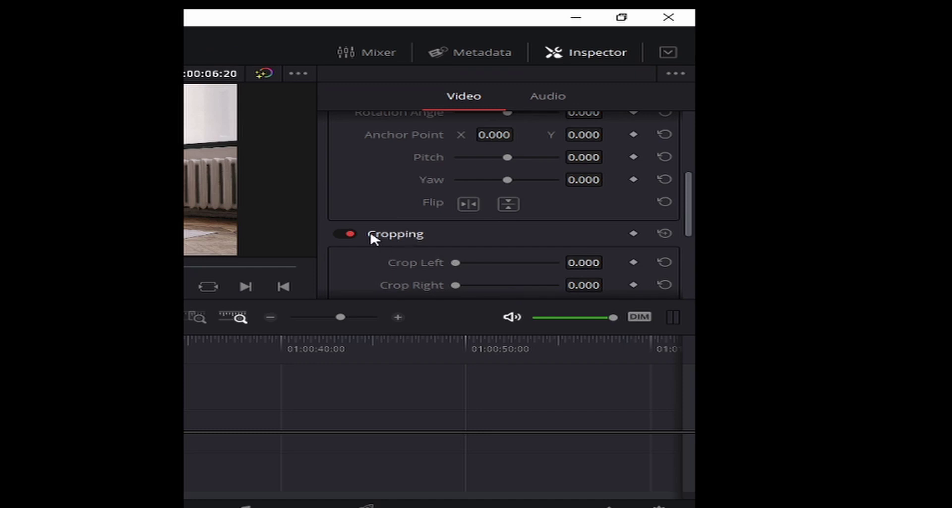
pyautogui.scroll(-2, 791, 194)
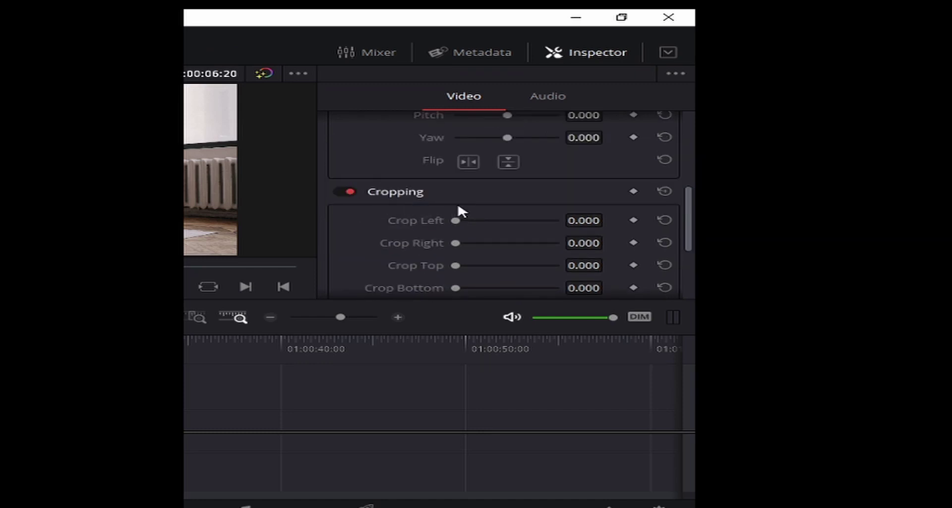
pyautogui.scroll(-1, 462, 210)
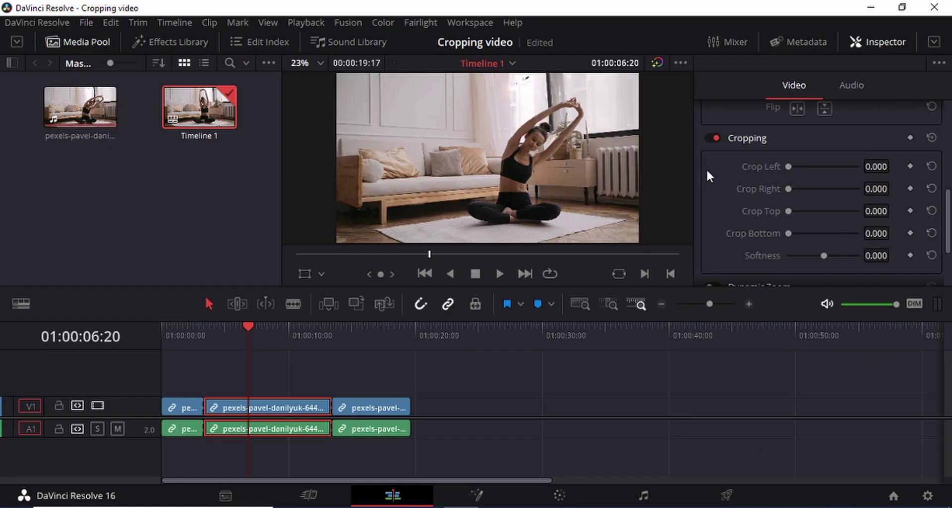
pyautogui.moveTo(788, 167); pyautogui.dragTo(817, 171)
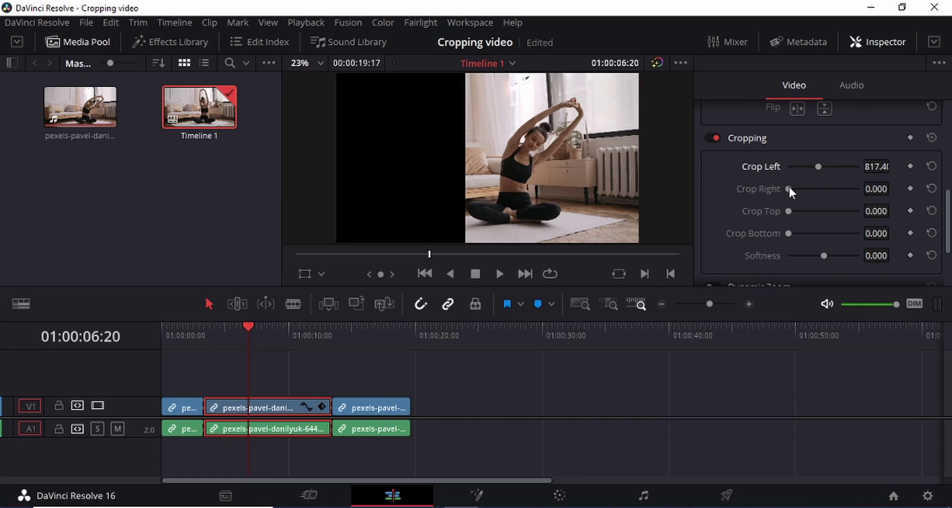
pyautogui.moveTo(789, 189); pyautogui.dragTo(784, 239)
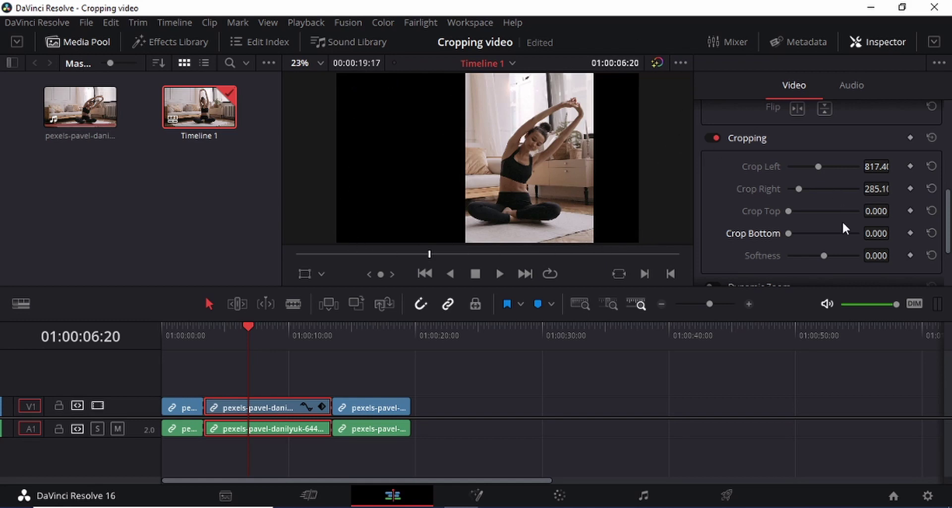
# Step: Unlink the middle segment's horizontal and vertical zoom and adjust the zoom to X 1.040 and Y 1.020
pyautogui.scroll(2, 841, 221)
pyautogui.scroll(3, 565, 228)
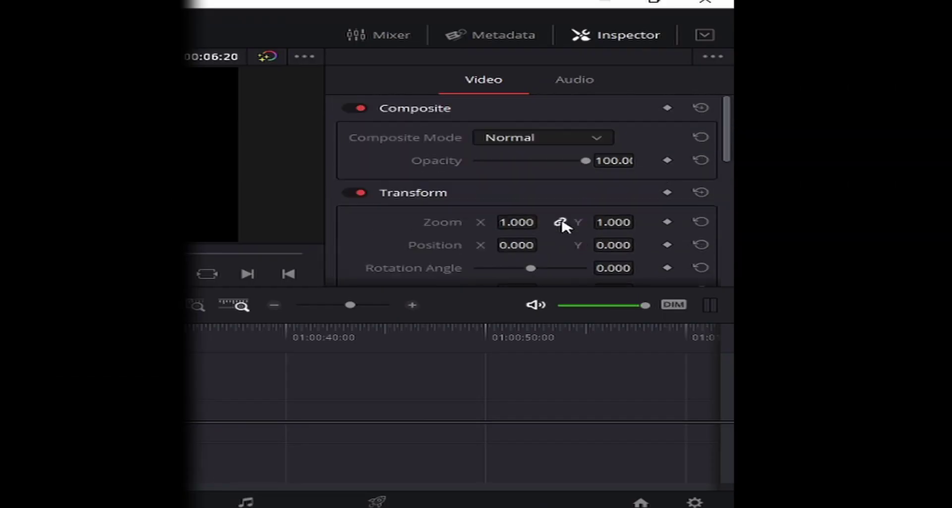
pyautogui.scroll(-1, 555, 200)
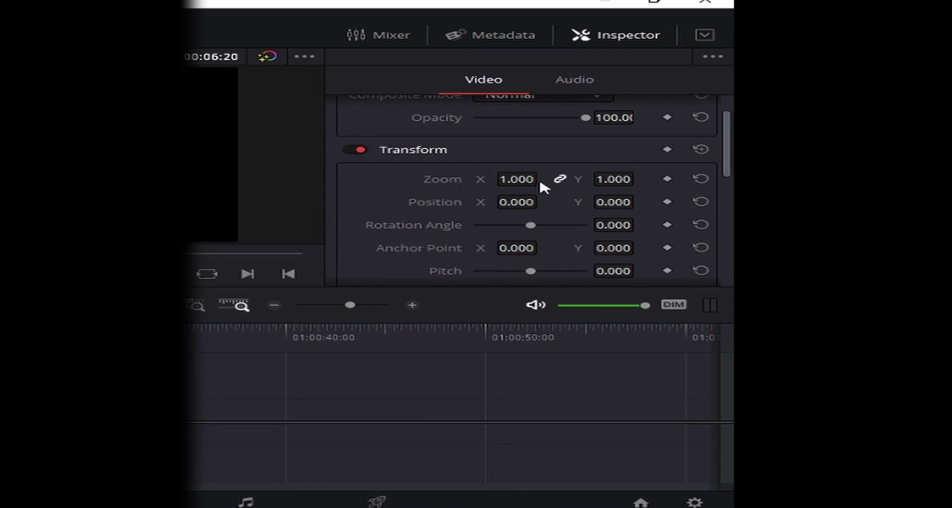
pyautogui.click(559, 181)
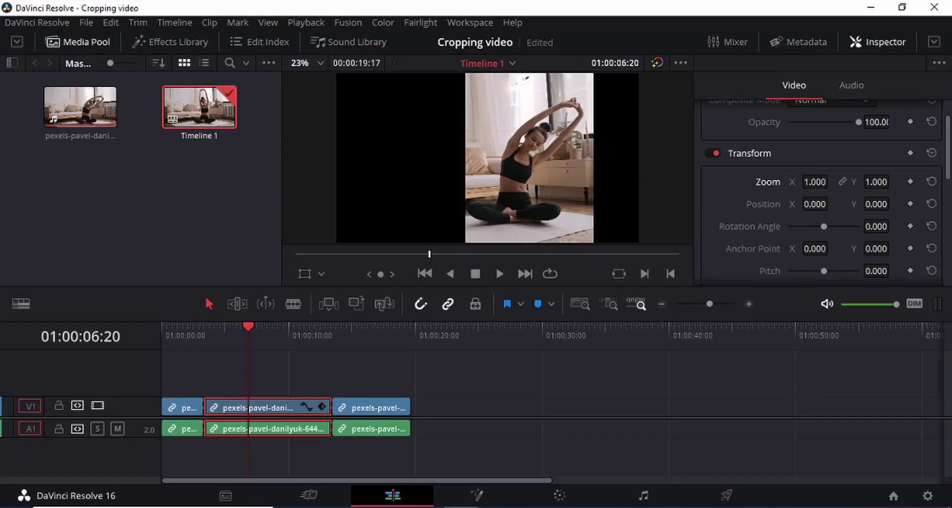
pyautogui.moveTo(814, 182); pyautogui.dragTo(893, 182)
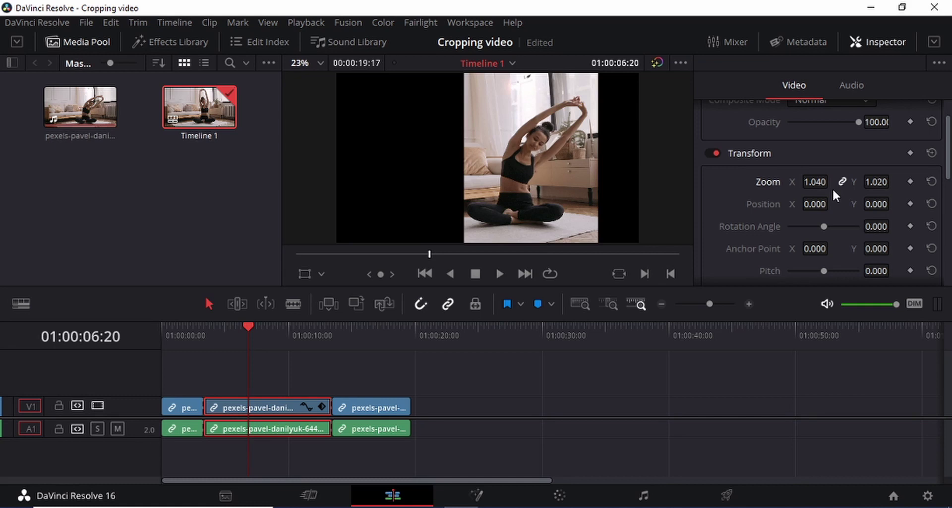
# Step: Try scaling the middle segment down and back up with linked zoom, to about X 1.120 and Y 1.100
pyautogui.click(813, 187)
pyautogui.write('0.84')
pyautogui.press('Return')
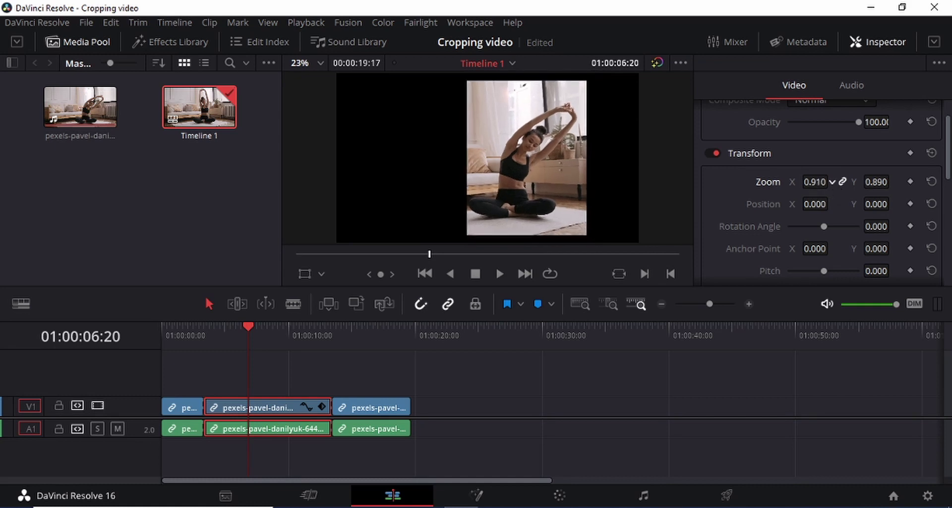
pyautogui.moveTo(831, 182); pyautogui.dragTo(881, 181)
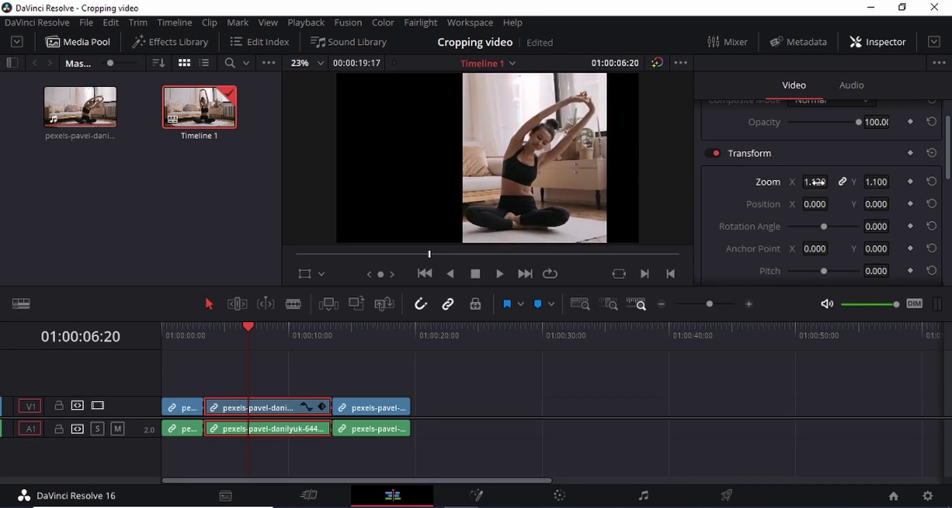
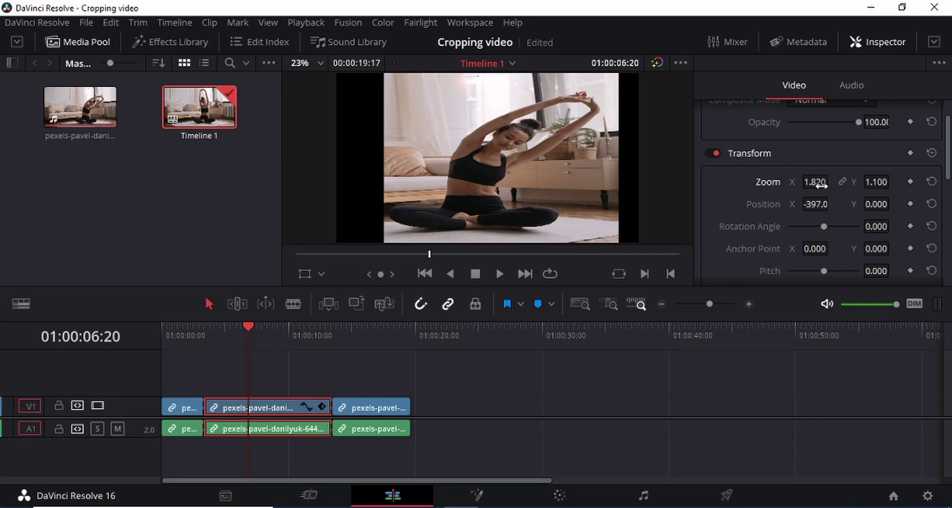
# Step: Stretch the middle segment to zoom X 2.000 and Y 1.030, and shift its horizontal position to about -524
pyautogui.scroll(-2, 778, 203)
pyautogui.scroll(-2, 788, 211)
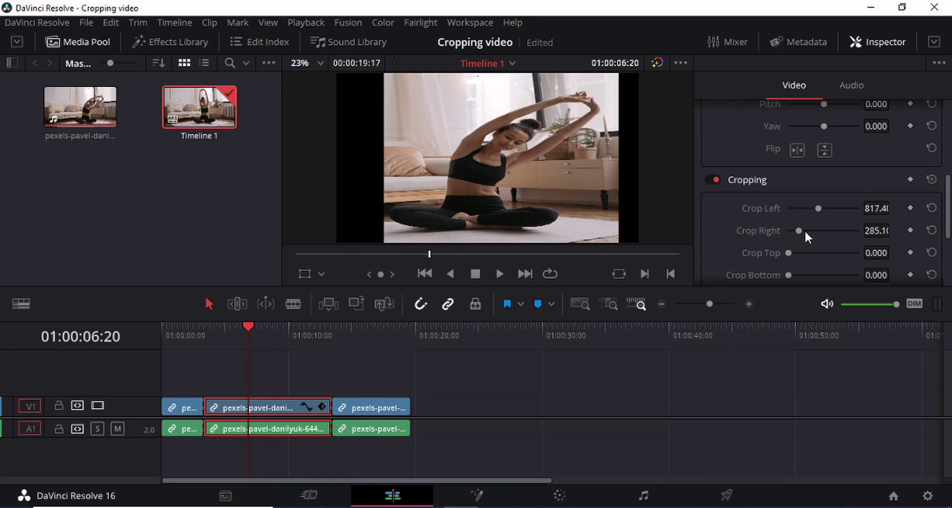
pyautogui.scroll(2, 803, 273)
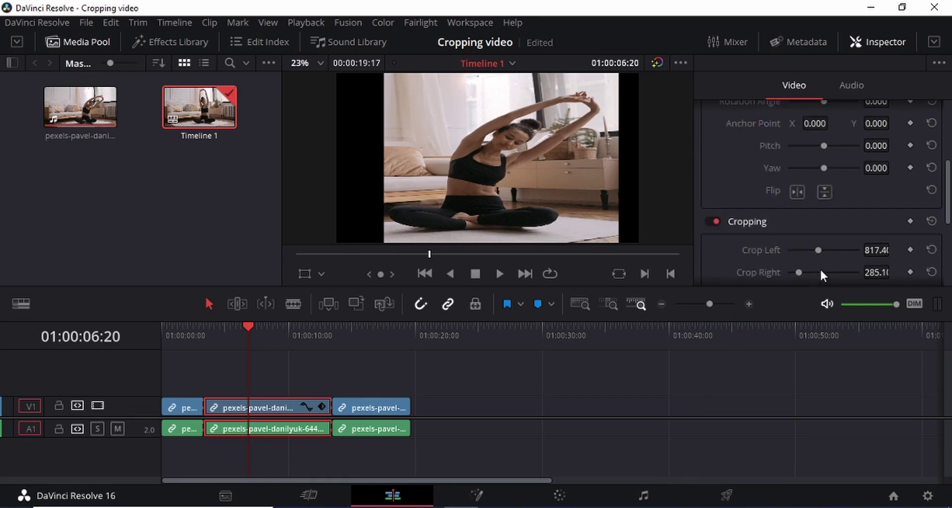
pyautogui.scroll(1, 805, 260)
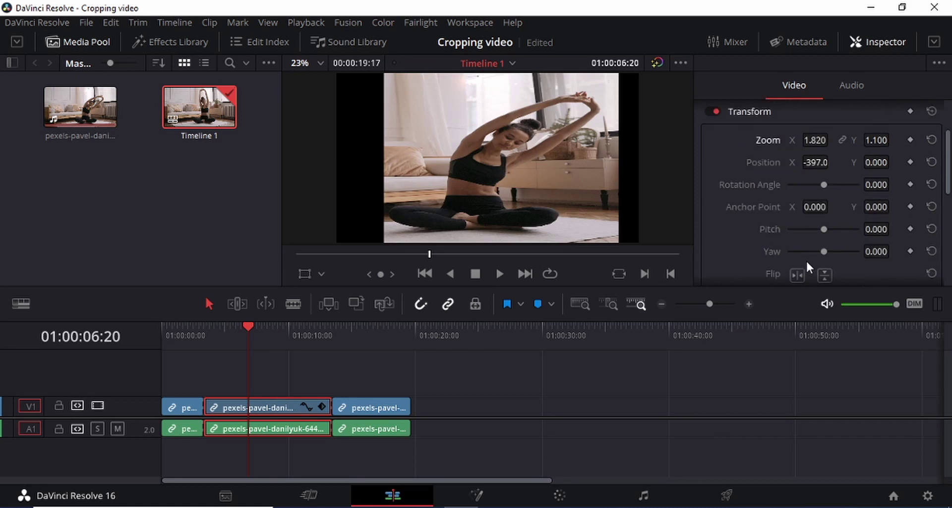
pyautogui.scroll(1, 806, 261)
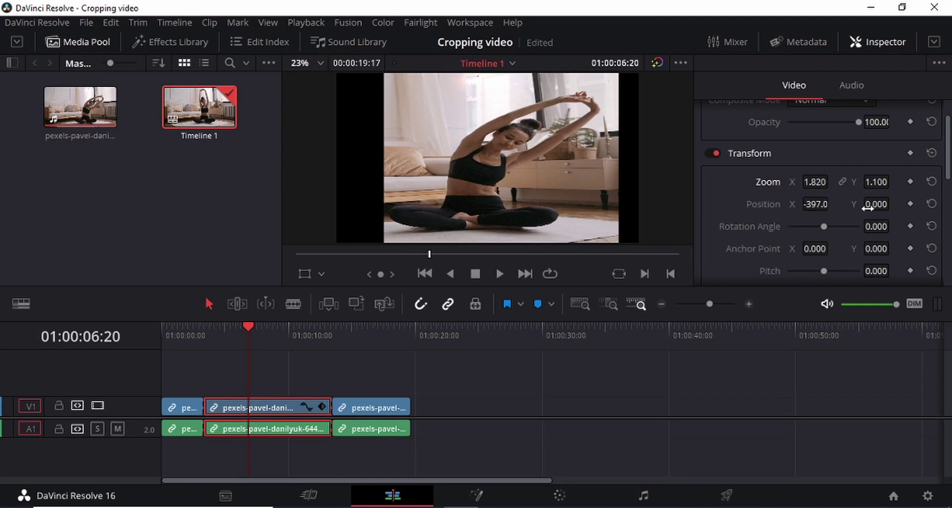
pyautogui.moveTo(815, 182); pyautogui.dragTo(873, 182)
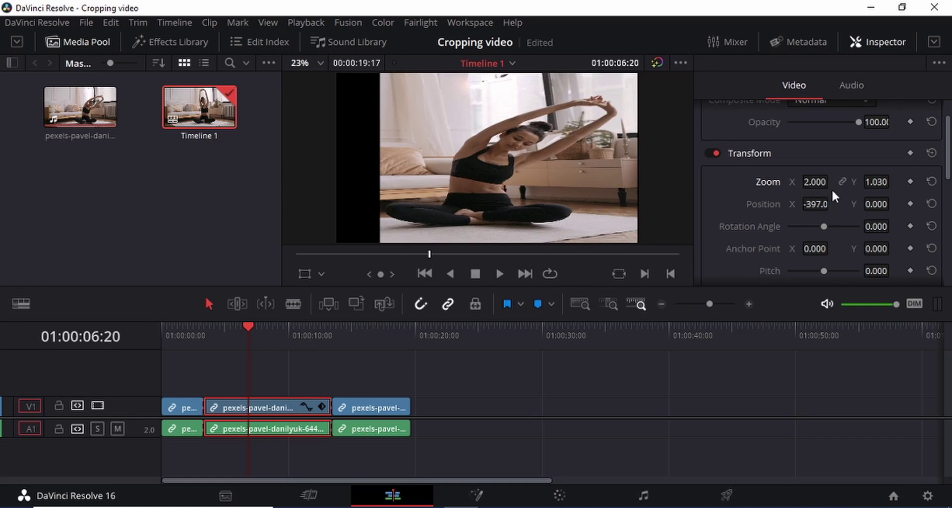
pyautogui.moveTo(815, 204); pyautogui.dragTo(794, 205)
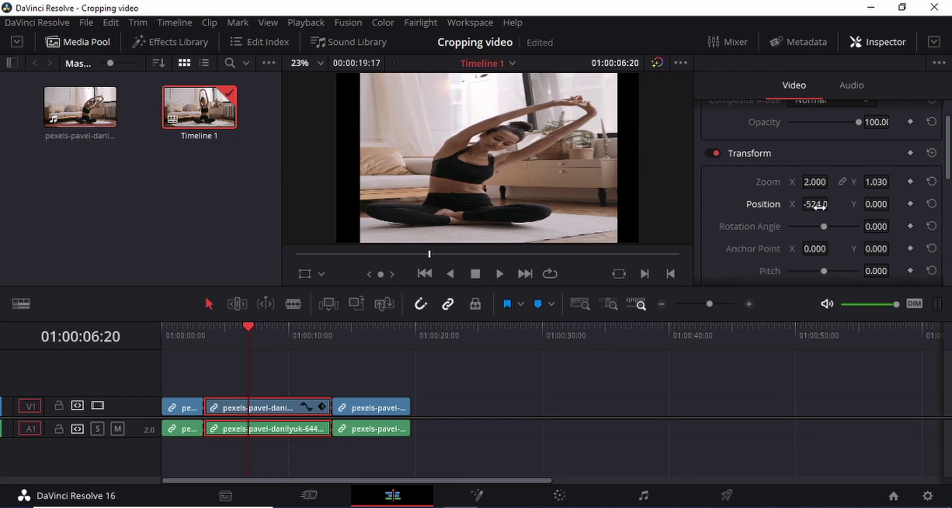